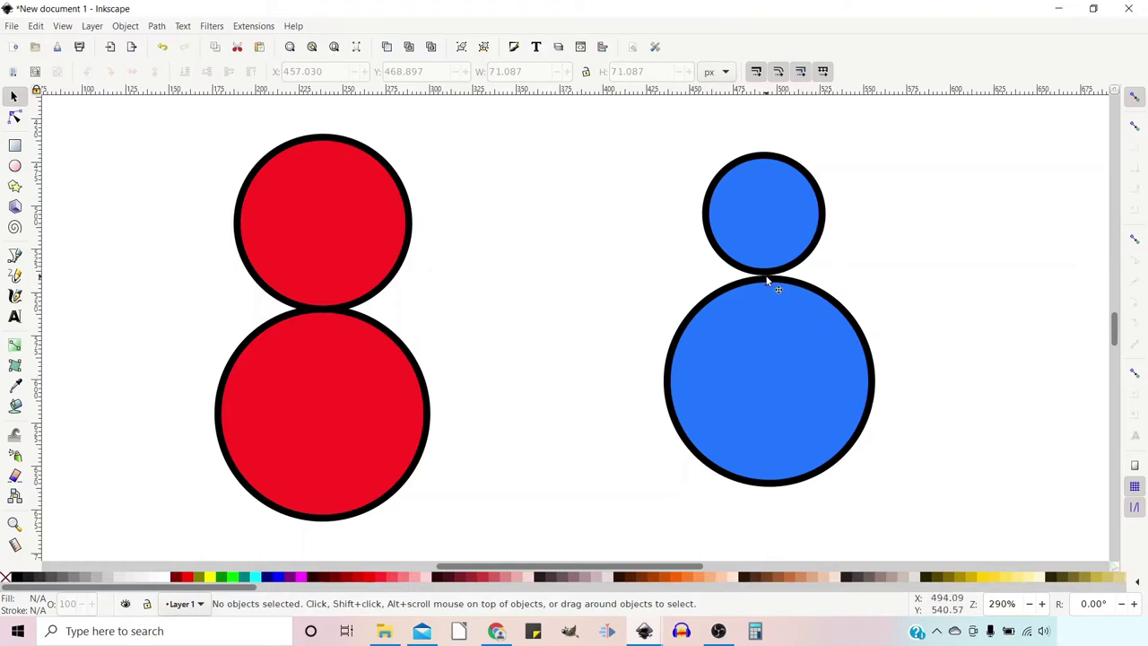
Rotate the small red and blue example circles around their larger neighbouring circles.
{"action": "left_click", "coordinate": [371, 180]}
{"action": "left_click", "coordinate": [371, 180]}
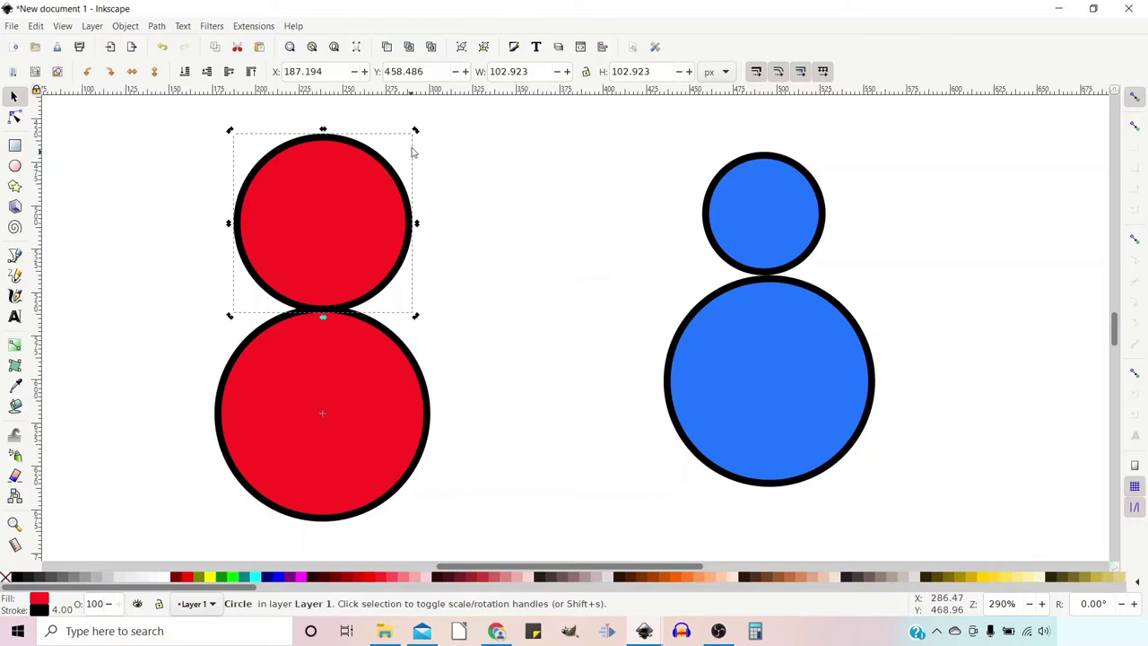
{"action": "left_click_drag", "start_coordinate": [416, 131], "coordinate": [479, 168]}
{"action": "left_click", "coordinate": [811, 223]}
{"action": "left_click", "coordinate": [812, 222]}
{"action": "left_click_drag", "start_coordinate": [828, 149], "coordinate": [787, 167]}
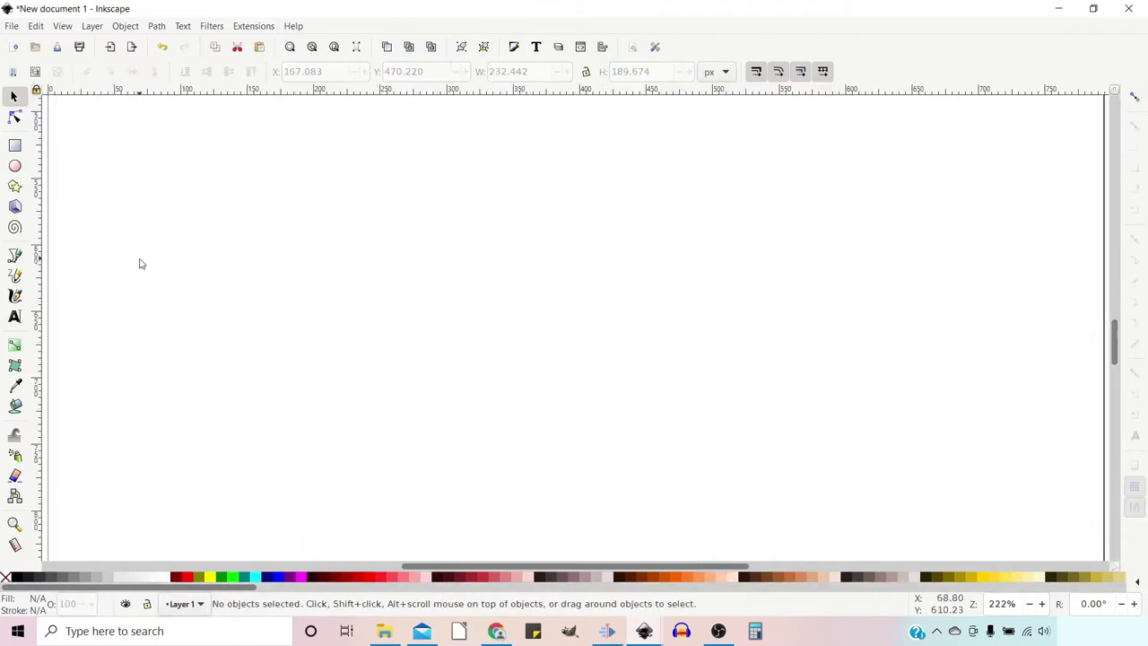
Draw a perfect cyan circle with a thick black stroke and move it upward.
{"action": "left_click", "coordinate": [15, 166]}
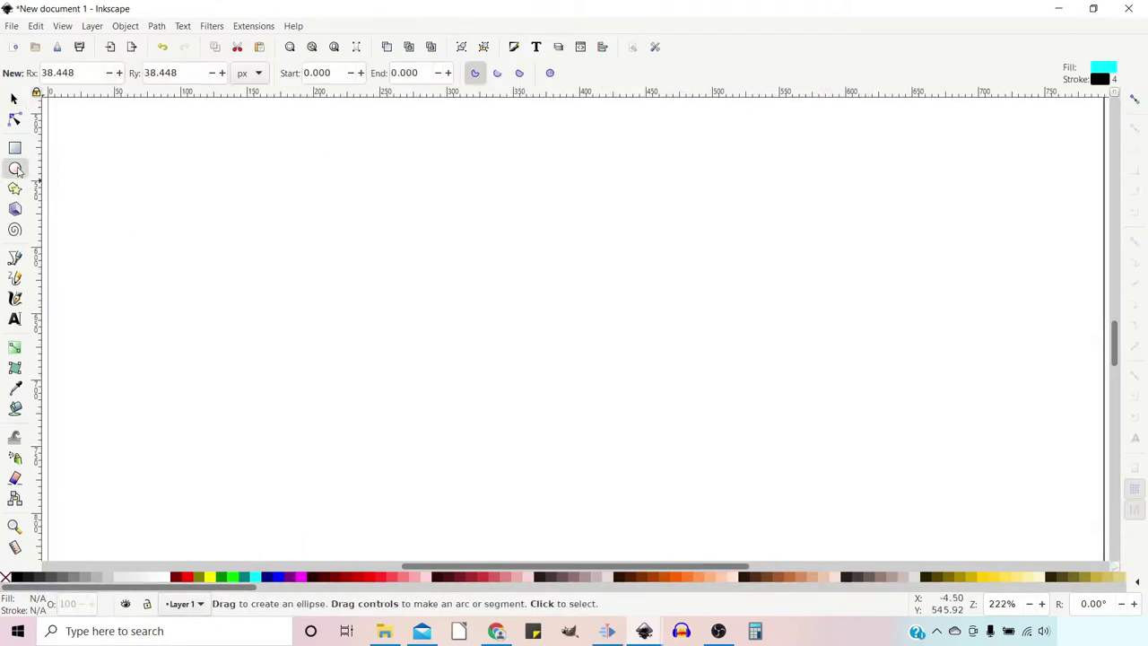
{"action": "left_click_drag", "start_coordinate": [325, 287], "coordinate": [452, 423]}
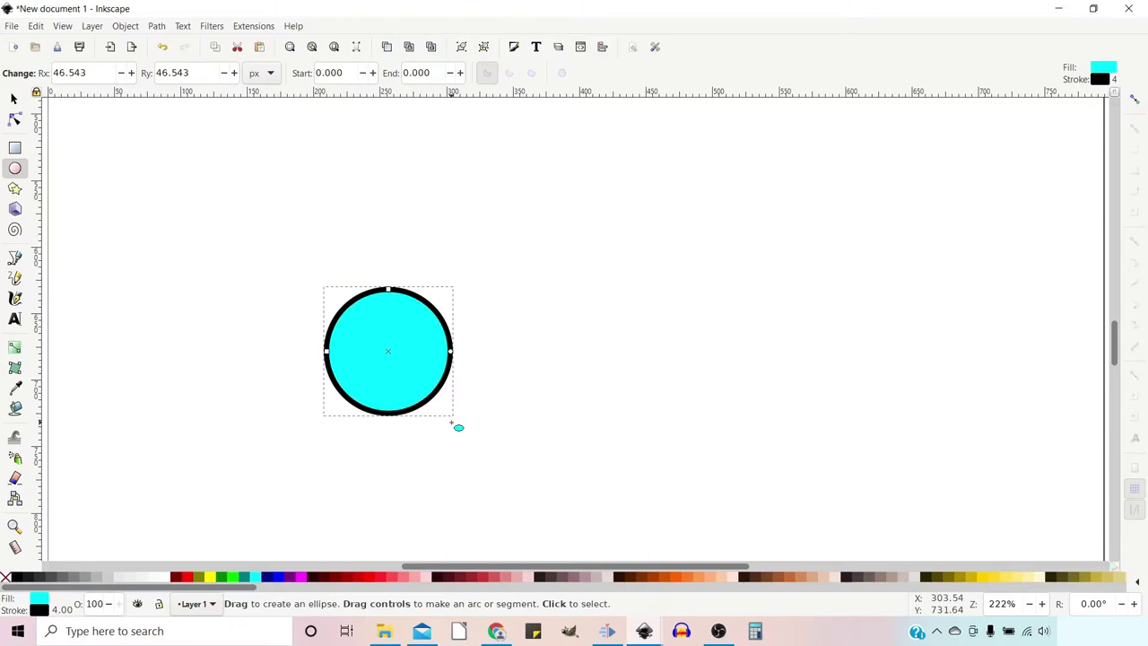
{"action": "key", "text": "ctrl"}
{"action": "left_click", "coordinate": [13, 97]}
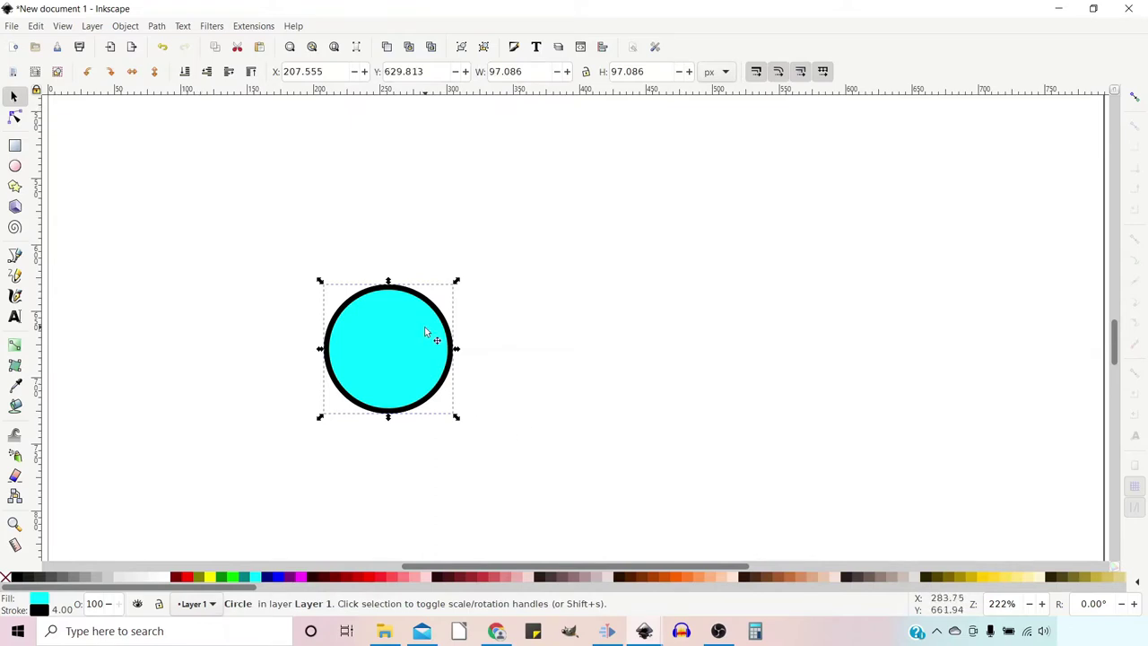
{"action": "left_click_drag", "start_coordinate": [427, 334], "coordinate": [443, 190]}
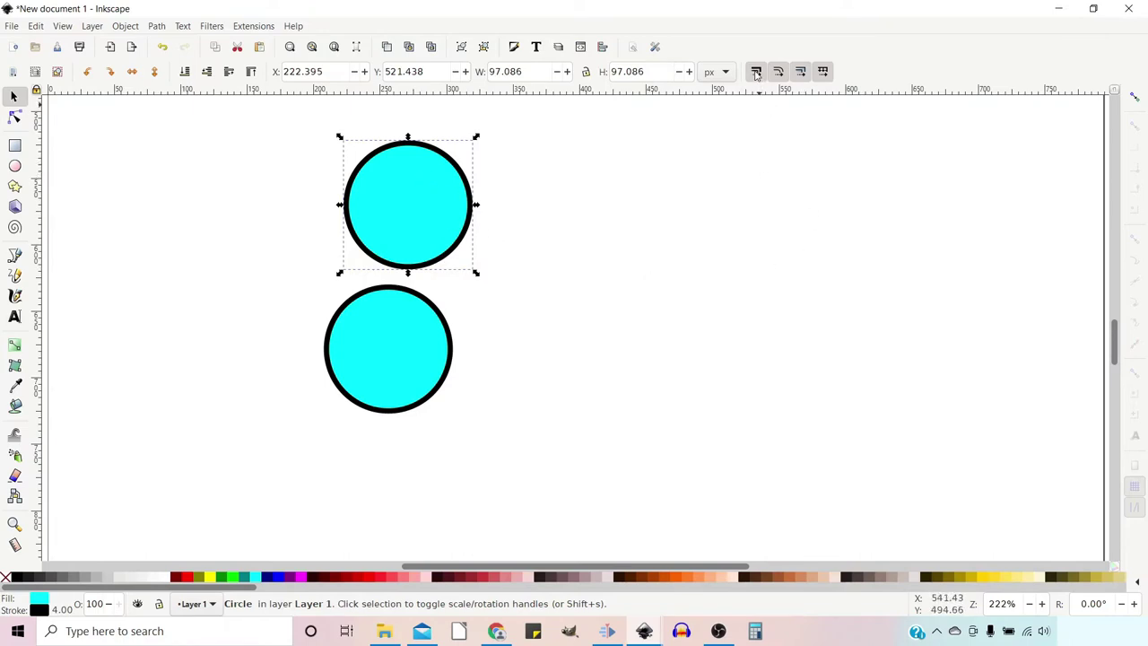
Disable stroke scaling, shrink the upper circle to about 63% (62.909 px), and shift it right.
{"action": "left_click", "coordinate": [756, 71]}
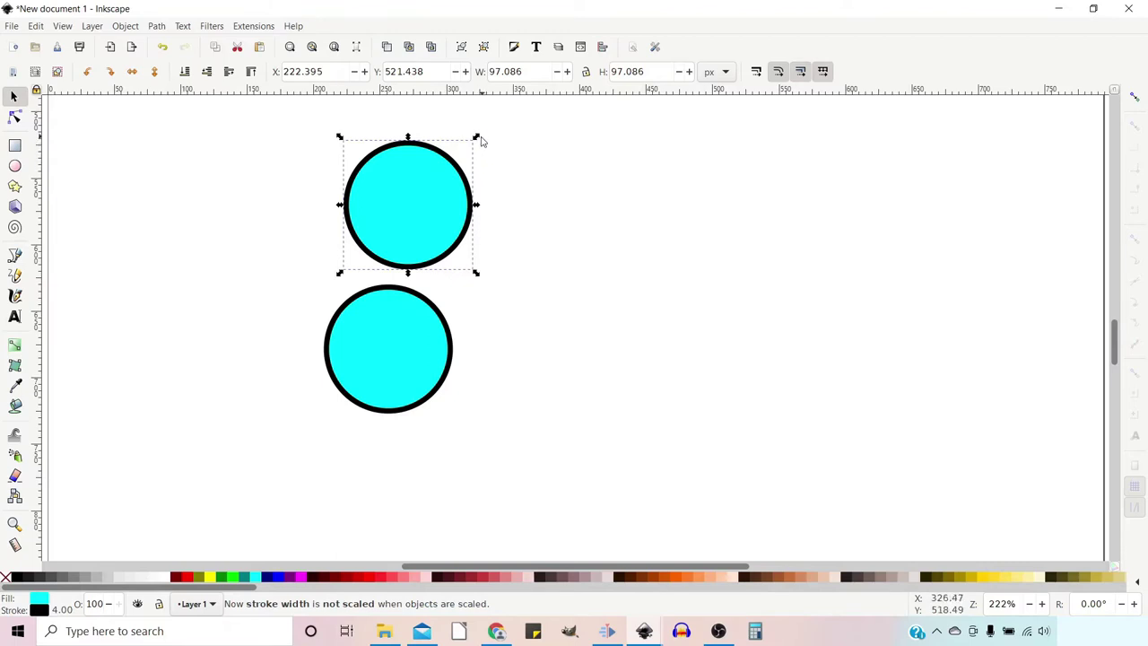
{"action": "left_click_drag", "start_coordinate": [476, 139], "coordinate": [429, 172]}
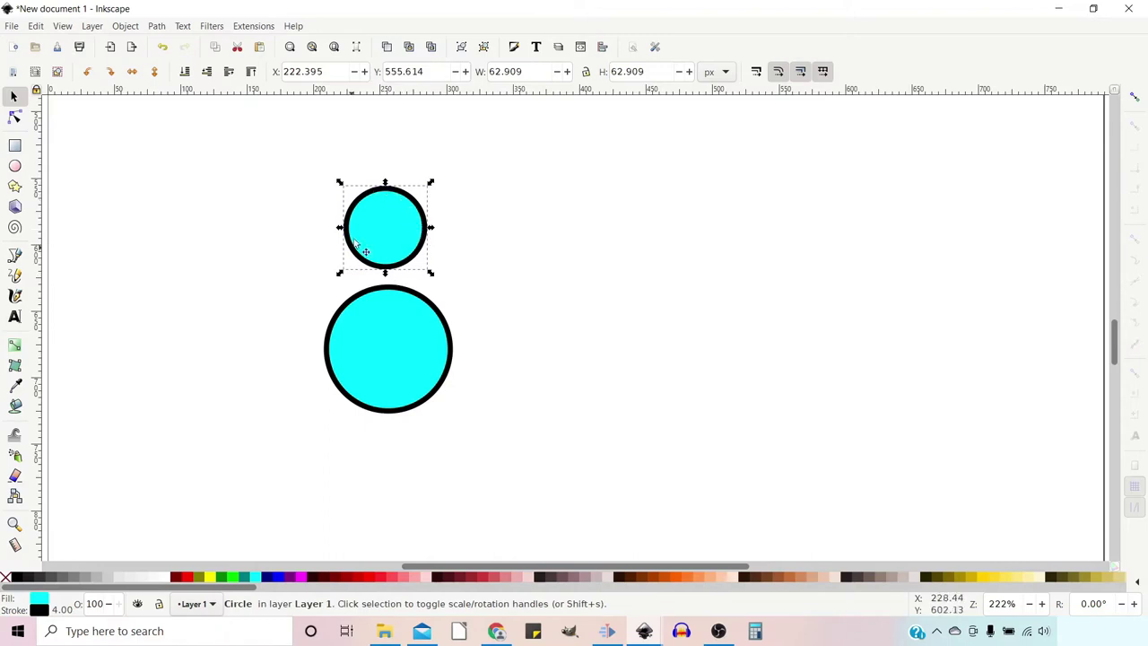
{"action": "left_click_drag", "start_coordinate": [406, 227], "coordinate": [494, 234]}
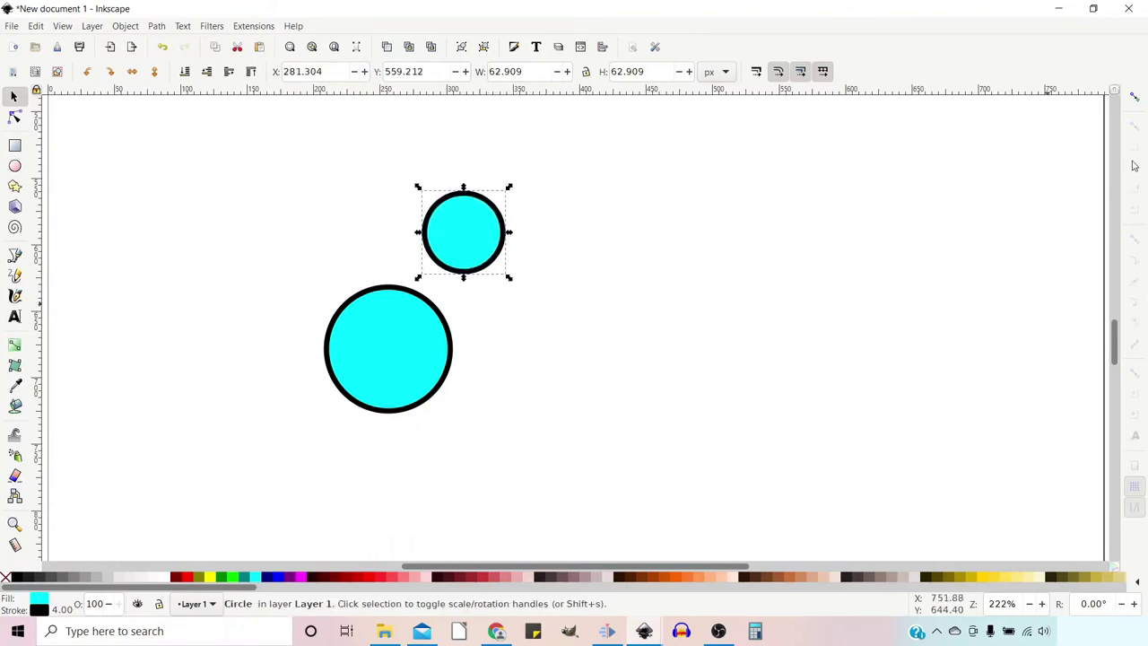
Turn on bounding-box snapping, including edge midpoints and three further snap targets.
{"action": "left_click", "coordinate": [1135, 98]}
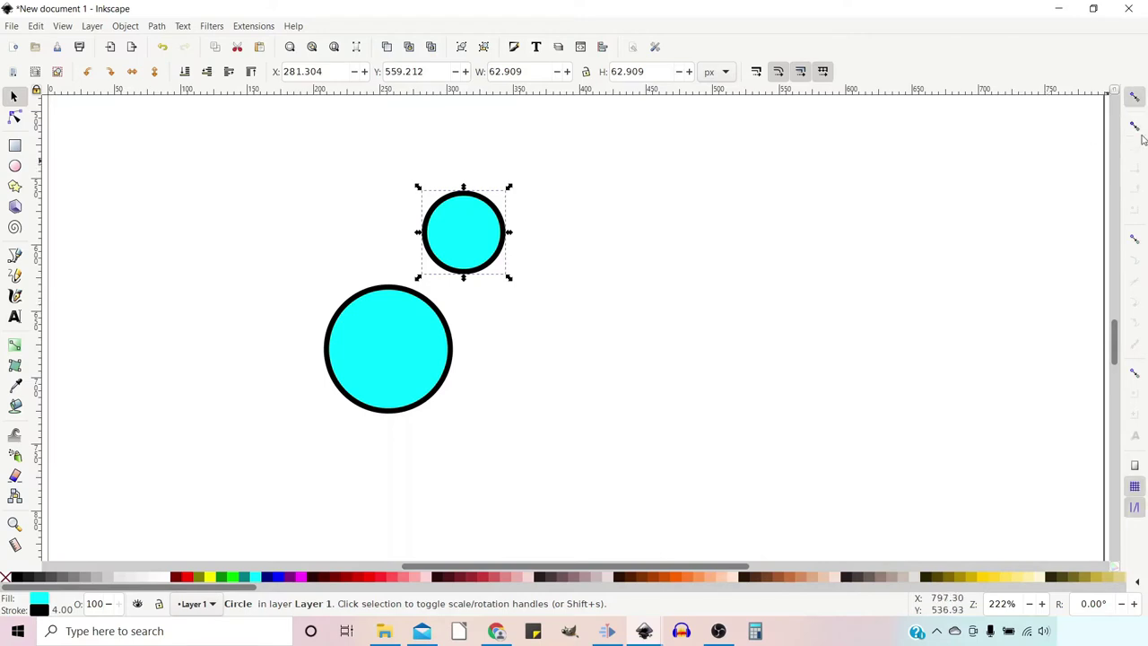
{"action": "left_click", "coordinate": [1134, 129]}
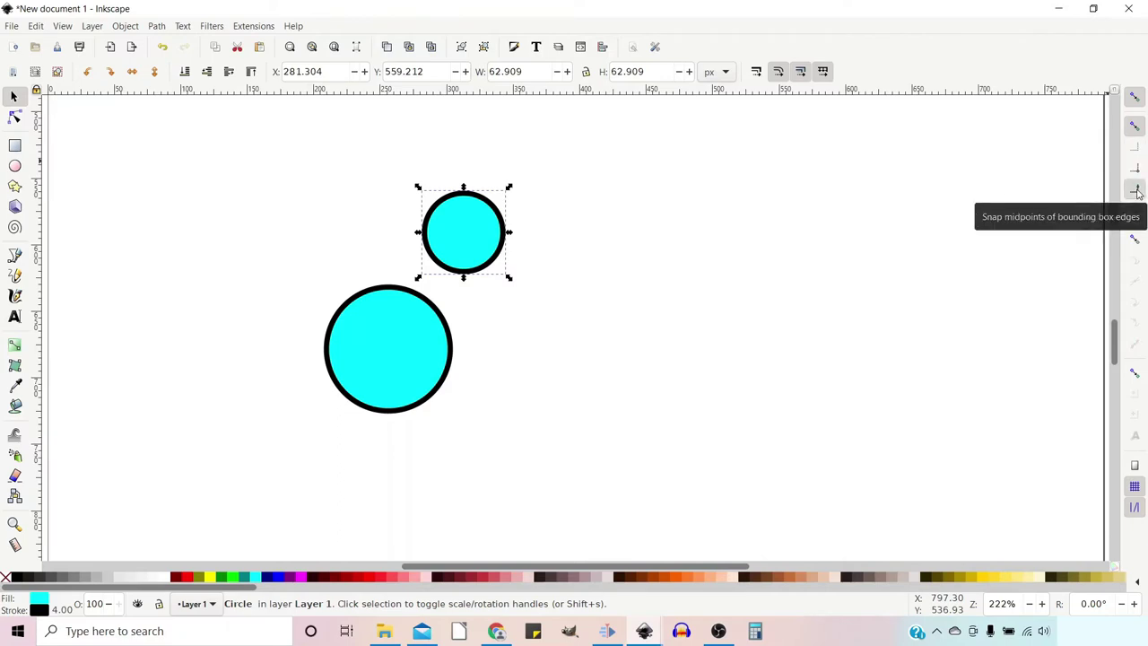
{"action": "left_click", "coordinate": [1135, 189]}
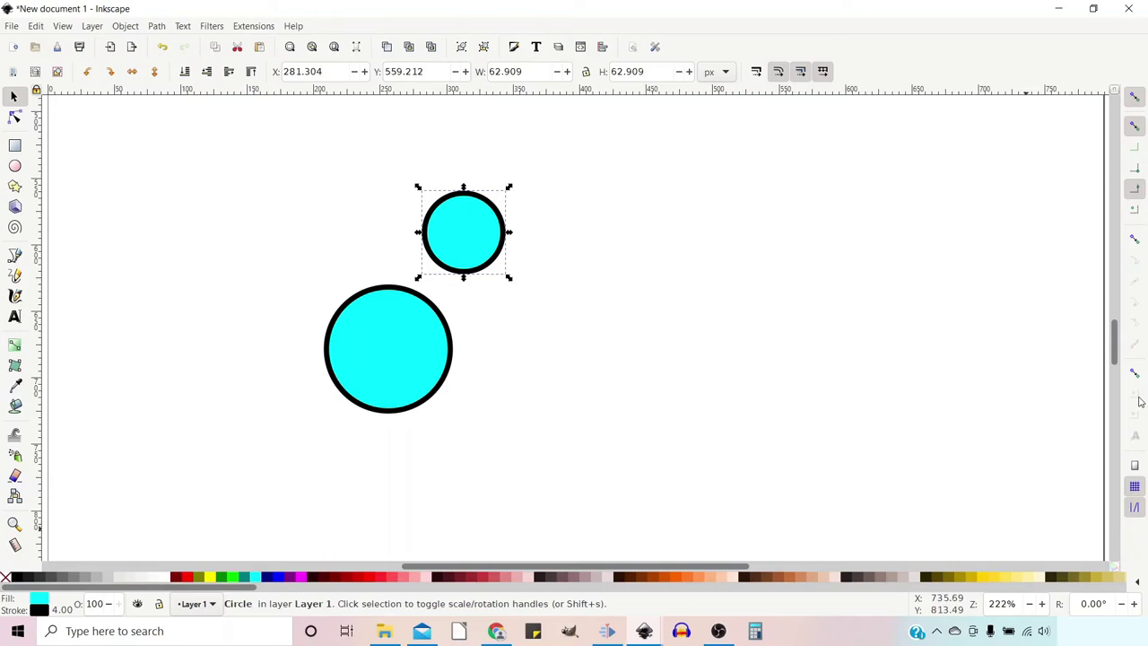
{"action": "left_click", "coordinate": [1134, 375]}
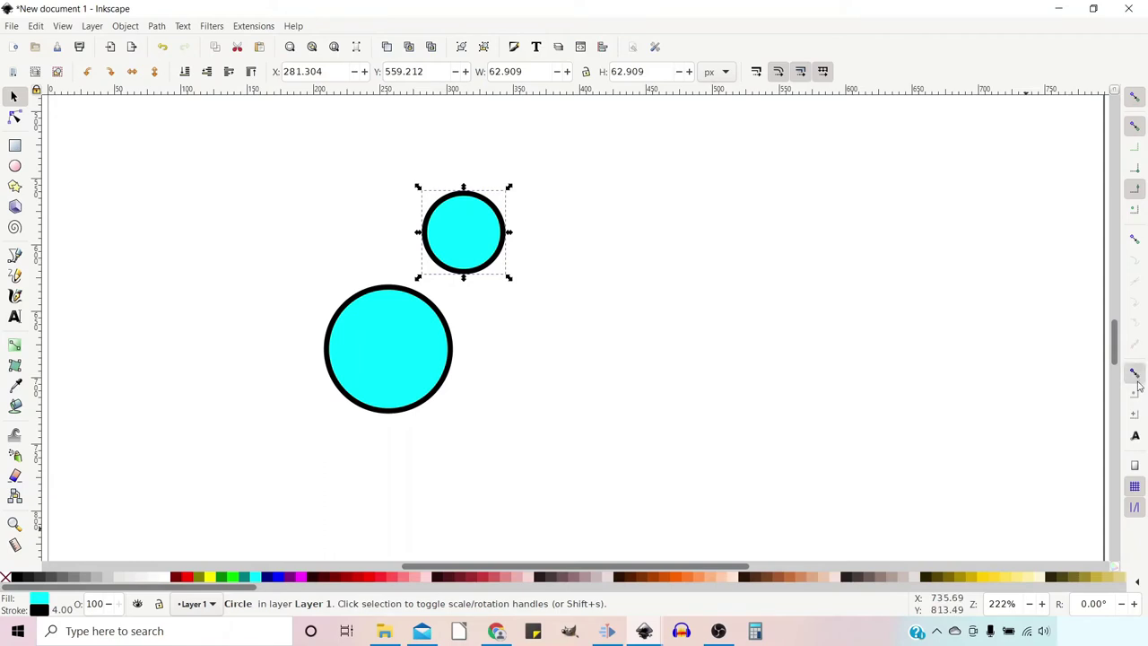
{"action": "left_click", "coordinate": [1135, 395]}
{"action": "left_click", "coordinate": [1134, 415]}
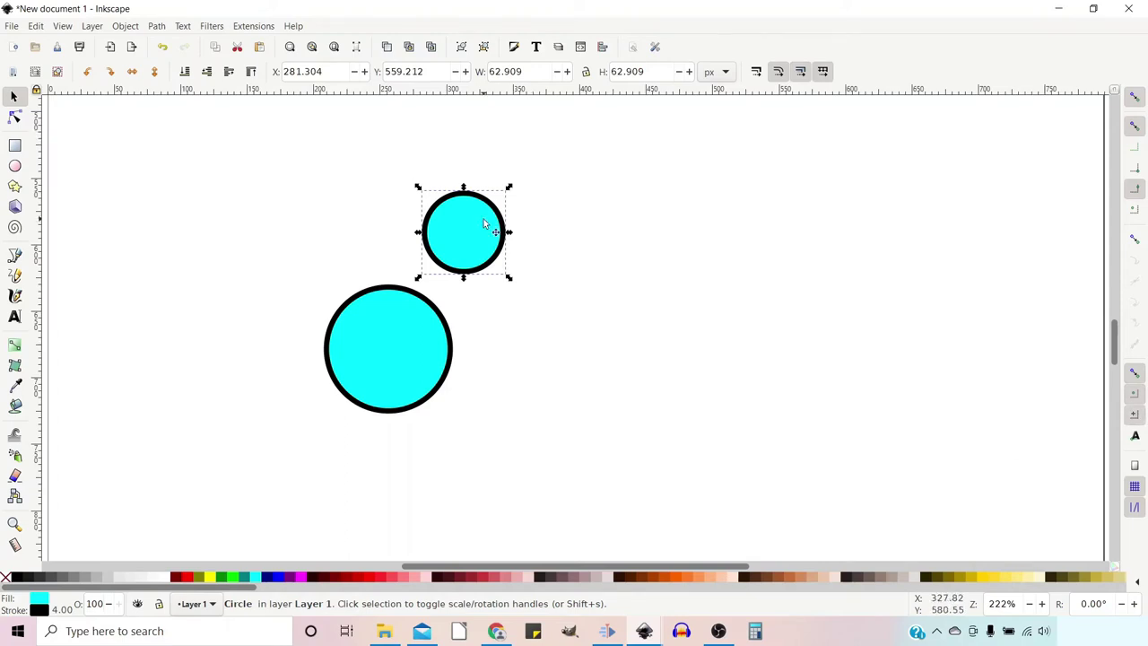
Snap the small circle atop the large one, pivot it on the large circle's centre, and rotate it.
{"action": "left_click_drag", "start_coordinate": [475, 225], "coordinate": [399, 234]}
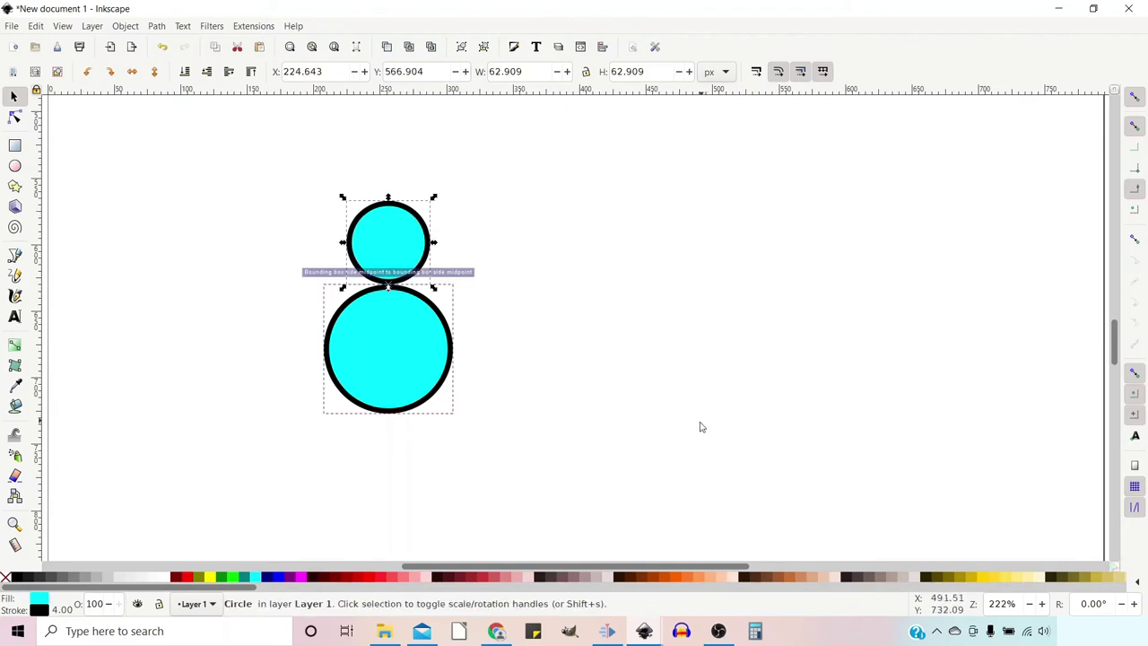
{"action": "left_click", "coordinate": [388, 249]}
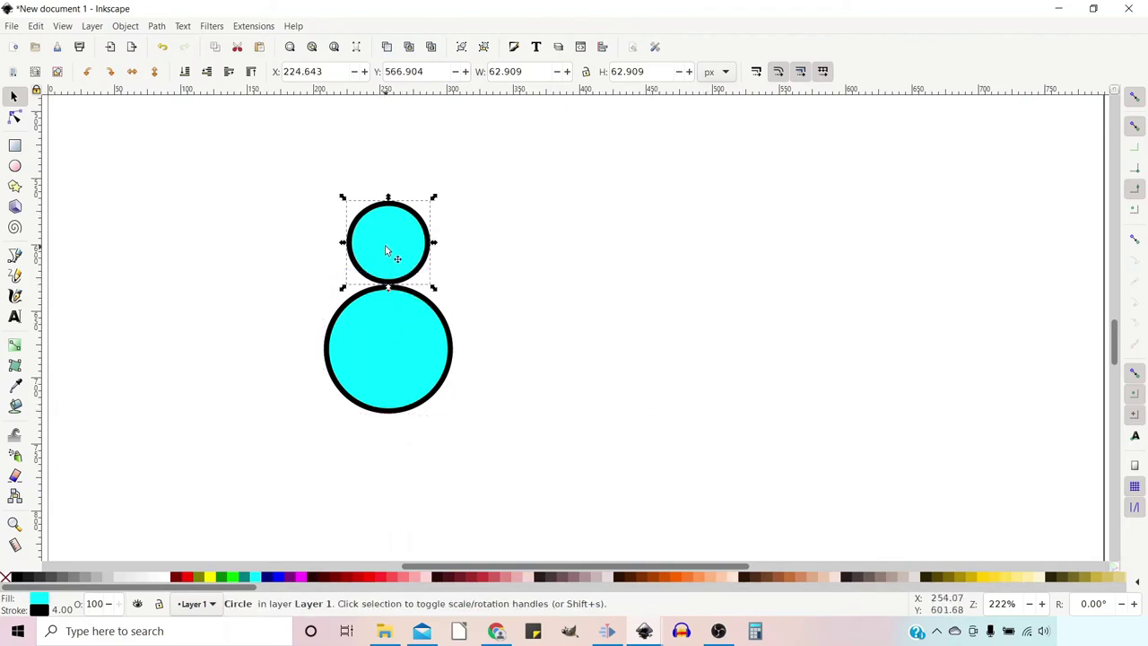
{"action": "left_click", "coordinate": [387, 249]}
{"action": "left_click", "coordinate": [406, 249]}
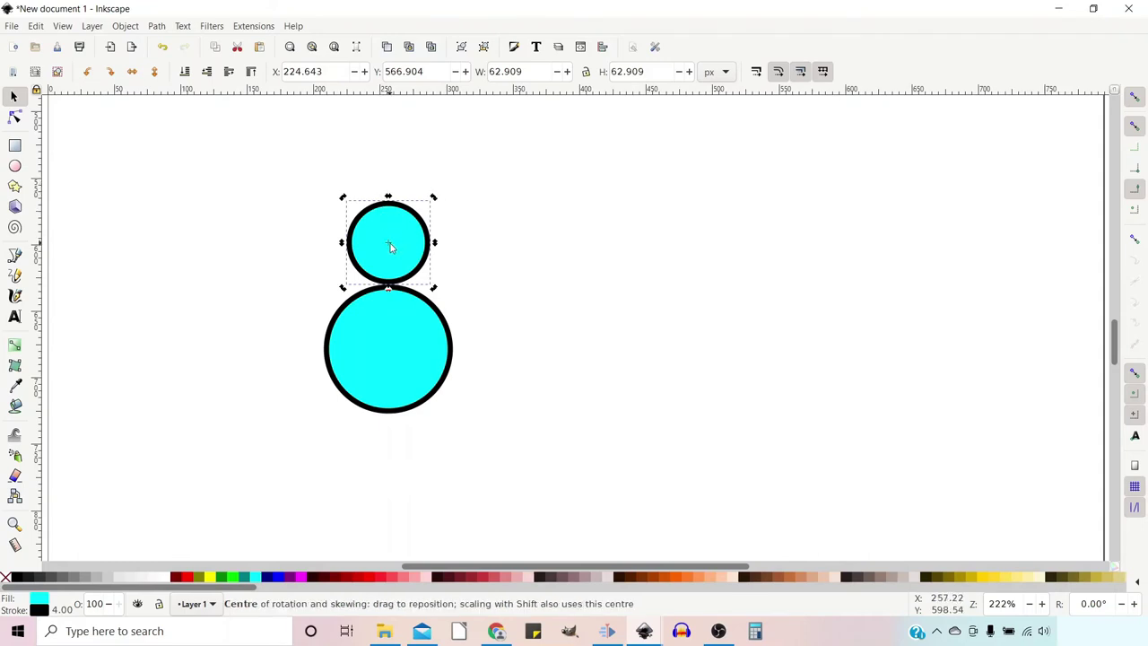
{"action": "left_click_drag", "start_coordinate": [390, 245], "coordinate": [389, 348]}
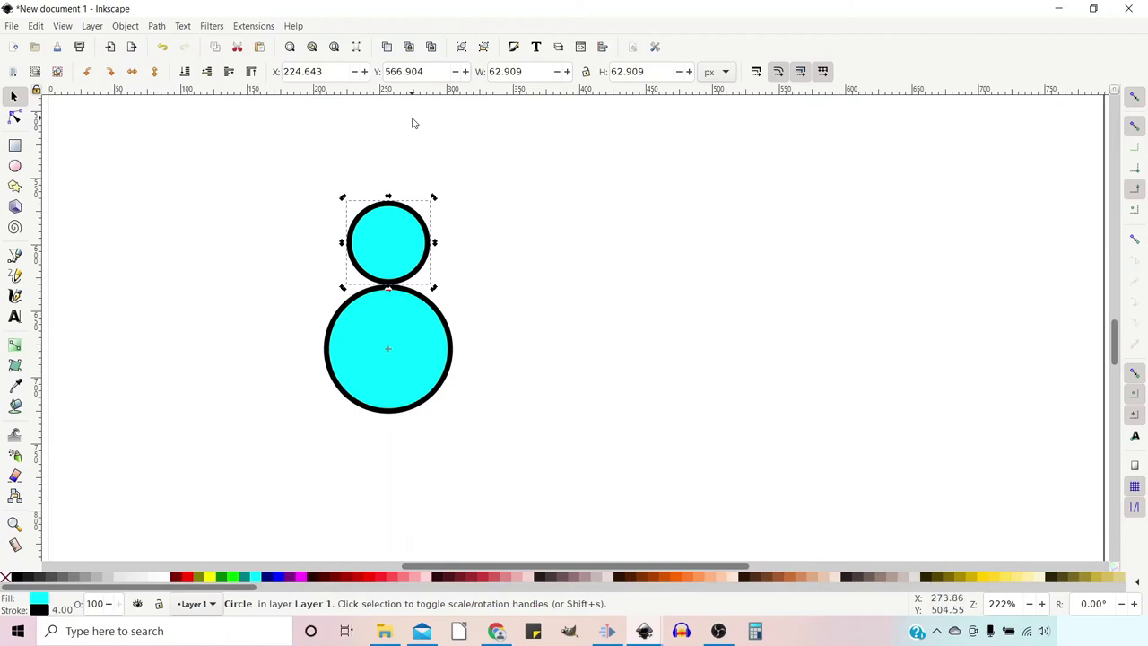
{"action": "left_click_drag", "start_coordinate": [434, 197], "coordinate": [427, 258]}
Remove both circles' strokes and snap the small circle back onto the large one's top.
{"action": "left_click", "coordinate": [414, 276]}
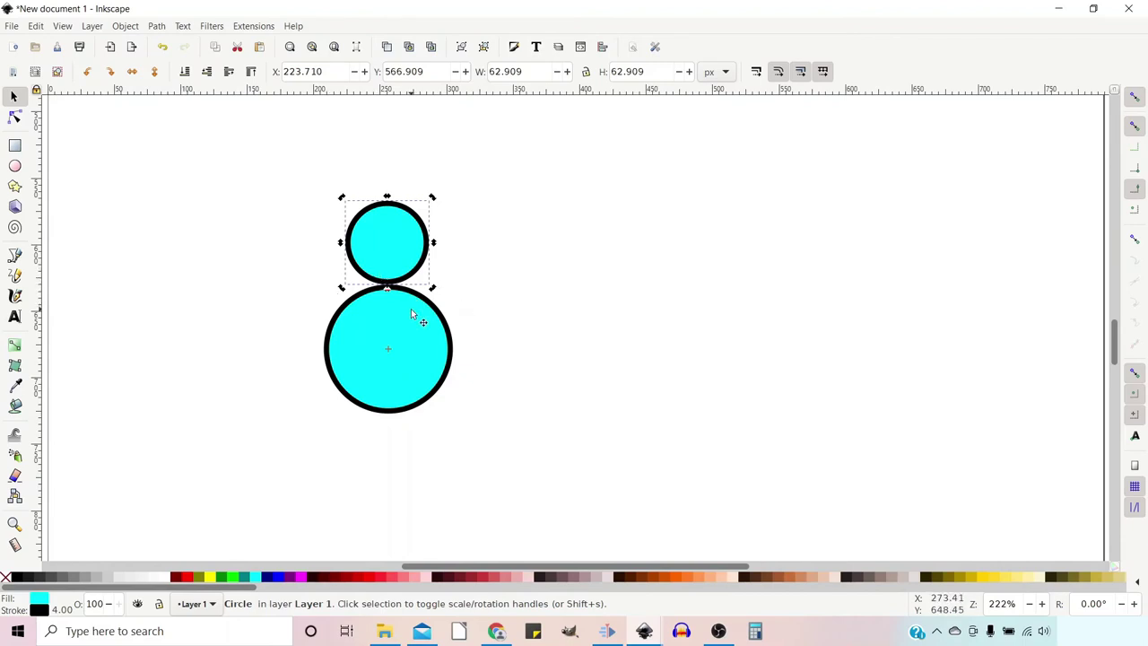
{"action": "left_click_drag", "start_coordinate": [393, 236], "coordinate": [415, 201]}
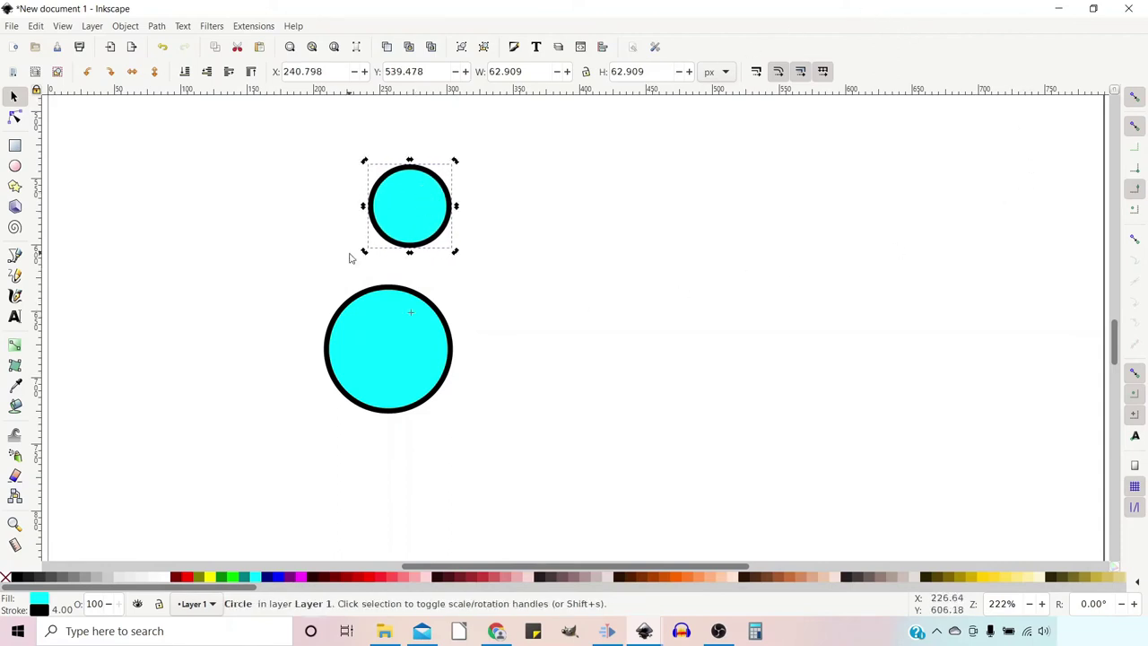
{"action": "key", "text": "shift"}
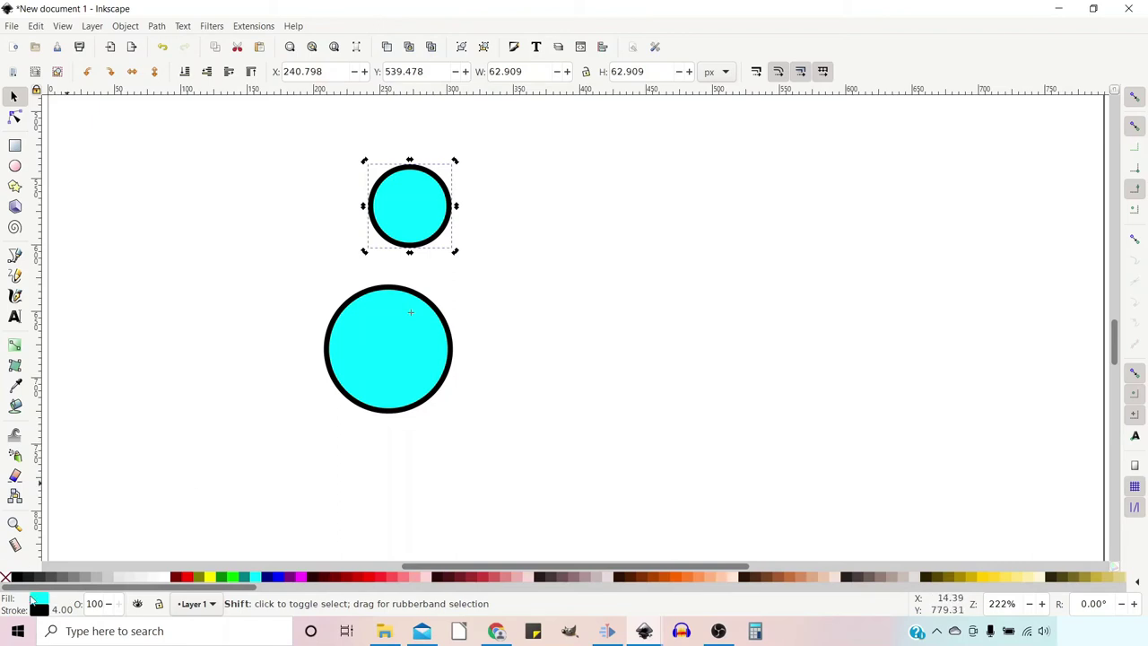
{"action": "left_click", "coordinate": [6, 577], "text": "shift"}
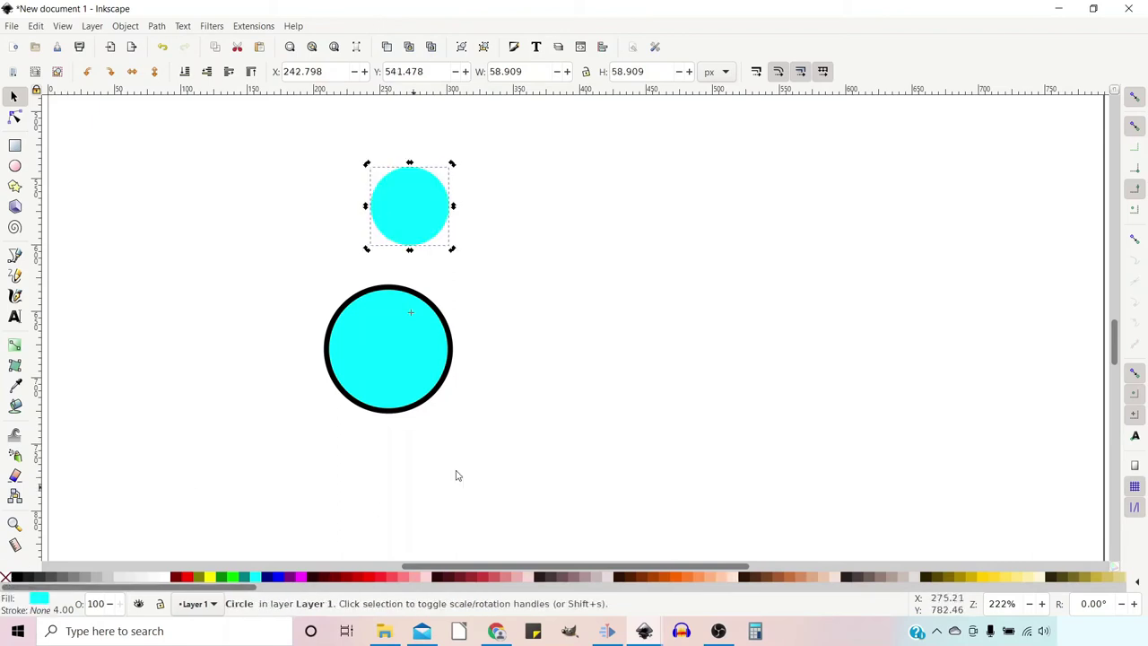
{"action": "left_click", "coordinate": [413, 355]}
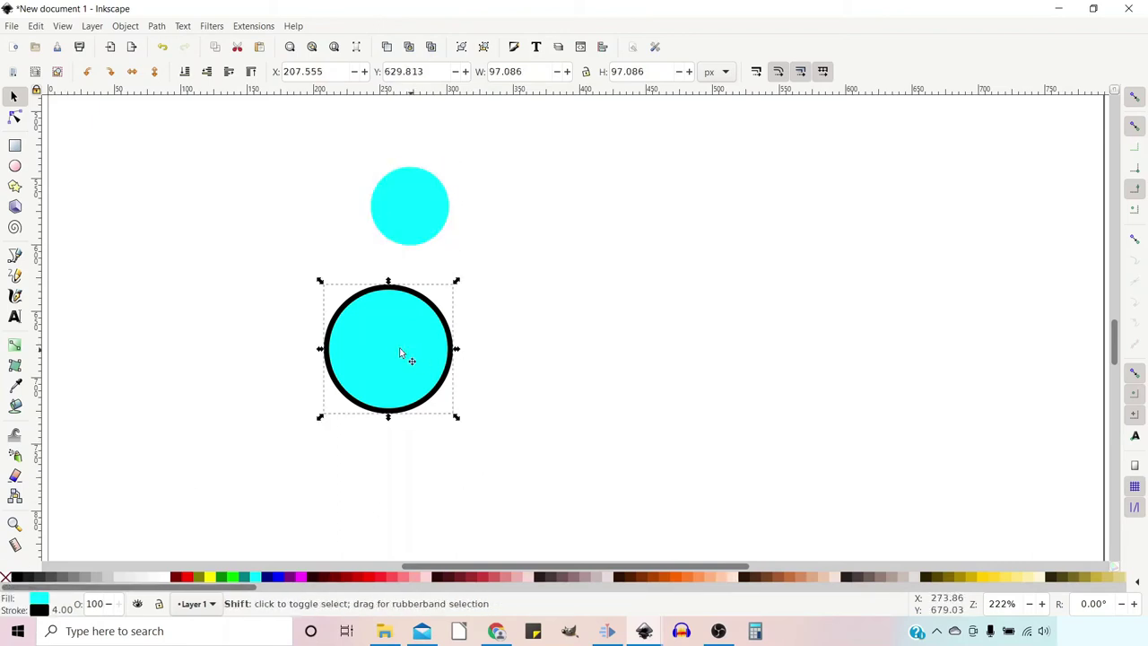
{"action": "left_click", "coordinate": [6, 578], "text": "shift"}
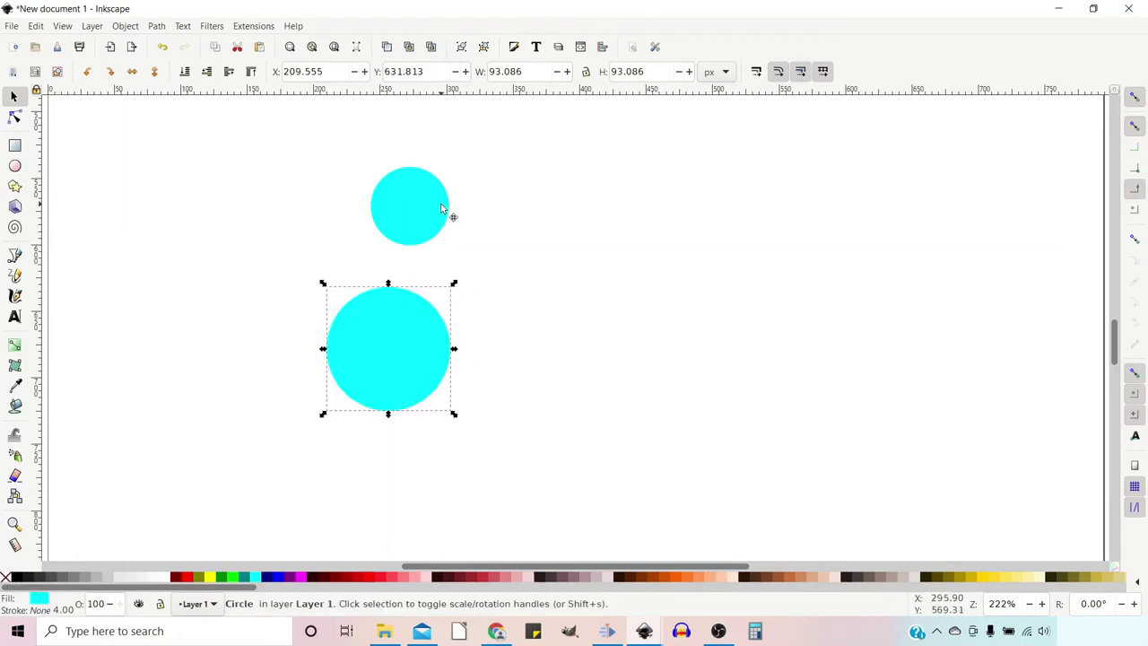
{"action": "left_click_drag", "start_coordinate": [441, 208], "coordinate": [423, 255]}
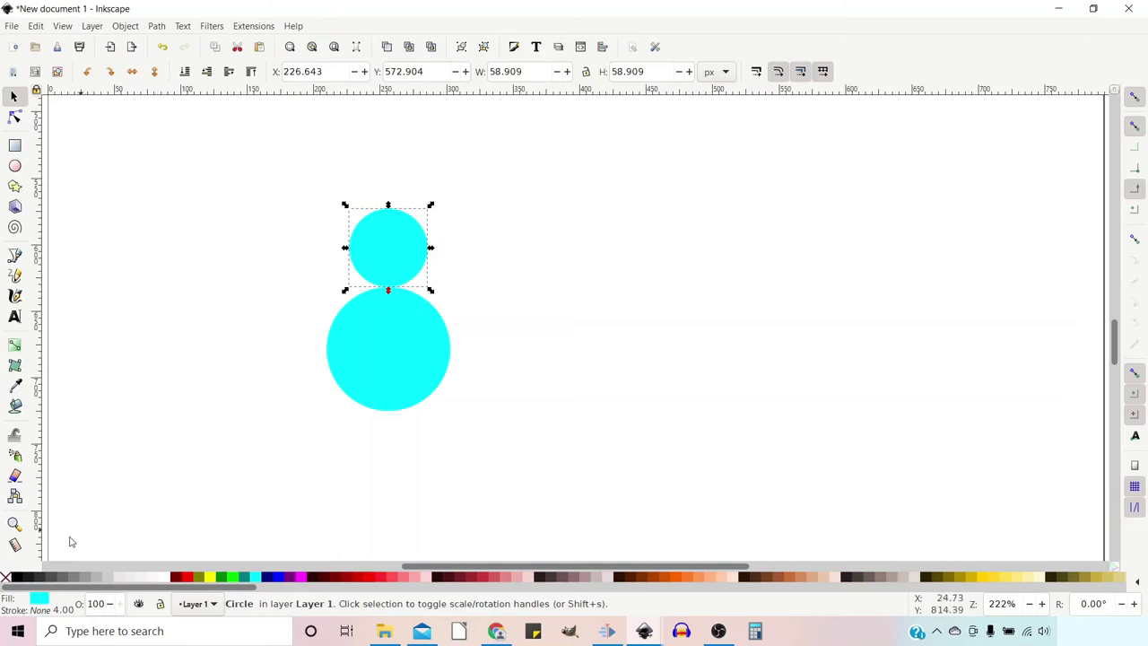
Give both the small and large circles black strokes again.
{"action": "left_click", "coordinate": [18, 579], "text": "shift"}
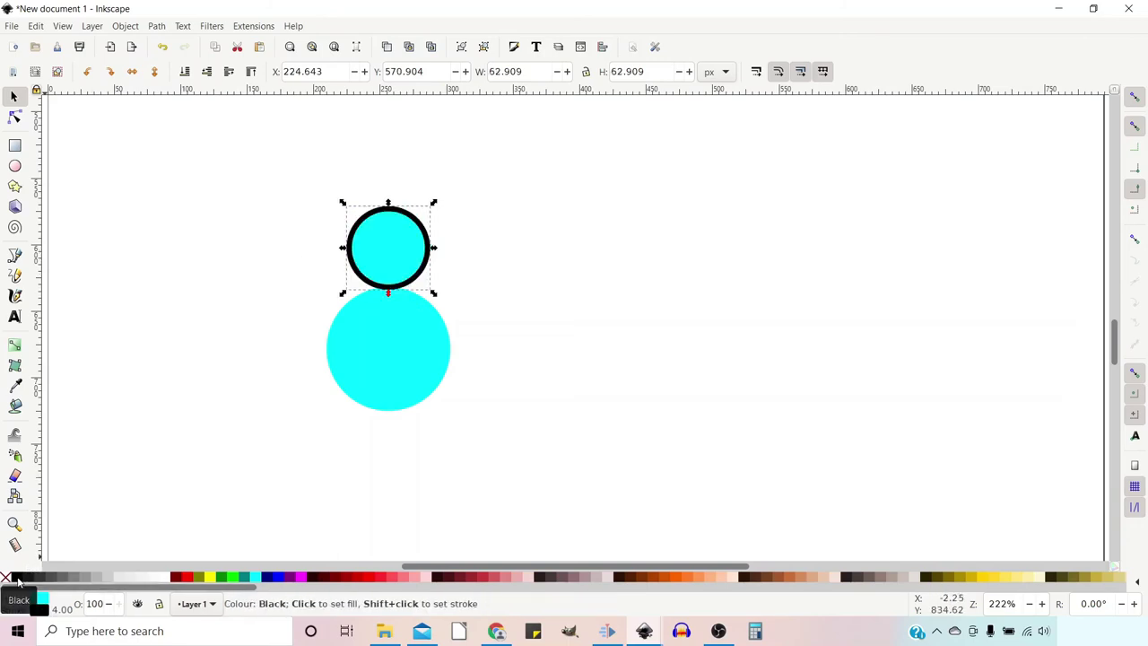
{"action": "left_click", "coordinate": [428, 340]}
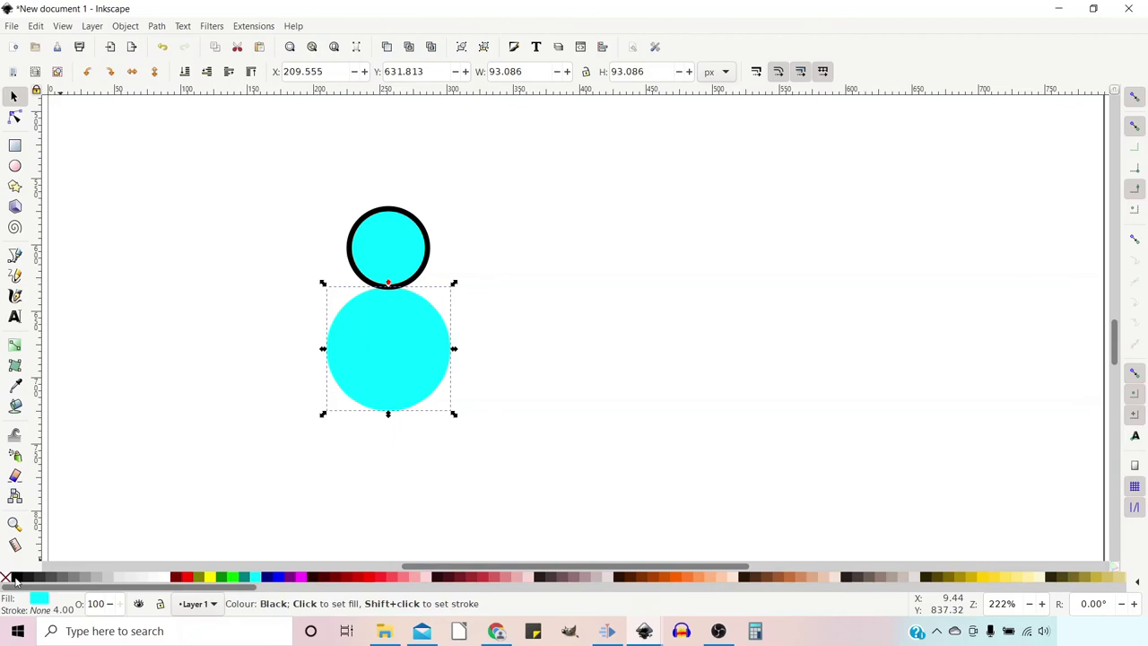
{"action": "left_click", "coordinate": [18, 579], "text": "shift"}
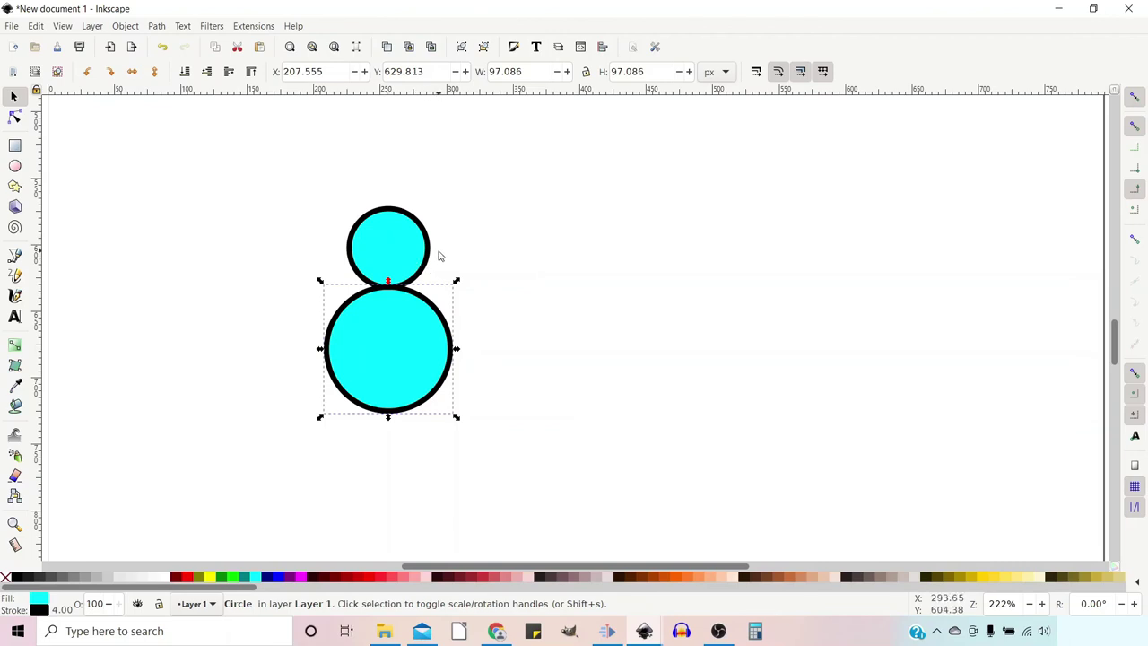
Place the small circle's rotation centre at the large circle's centre and swing it around.
{"action": "left_click", "coordinate": [421, 248]}
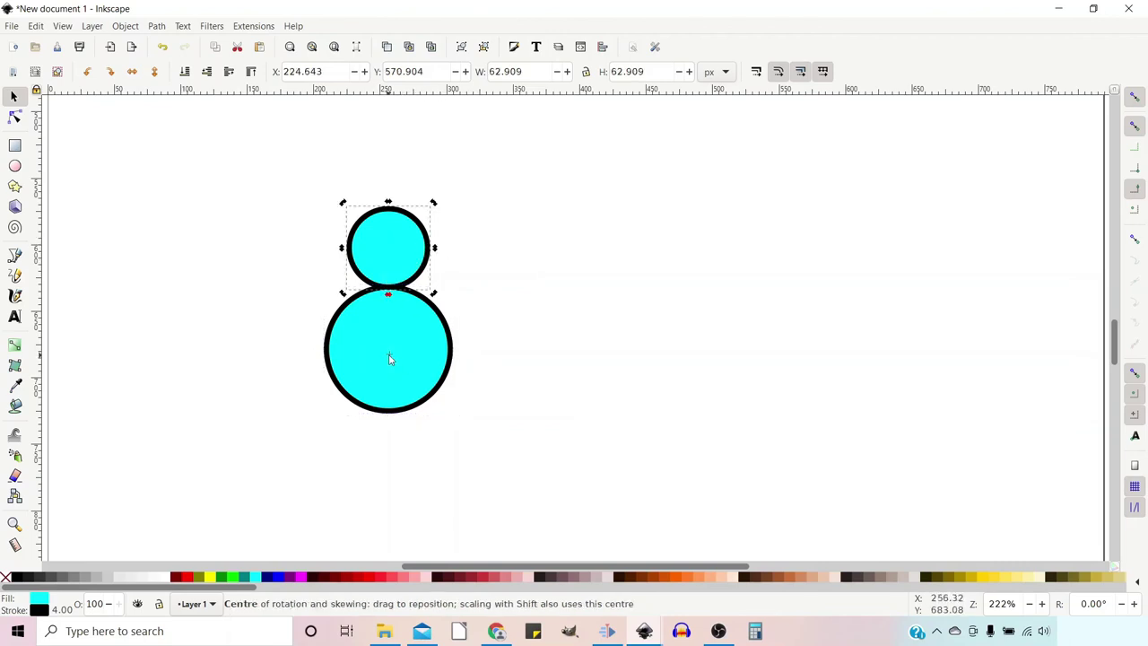
{"action": "mouse_move", "coordinate": [389, 357]}
{"action": "left_mouse_down"}
{"action": "mouse_move", "coordinate": [409, 371]}
{"action": "mouse_move", "coordinate": [394, 349]}
{"action": "left_mouse_up"}
{"action": "left_click_drag", "start_coordinate": [432, 204], "coordinate": [423, 241]}
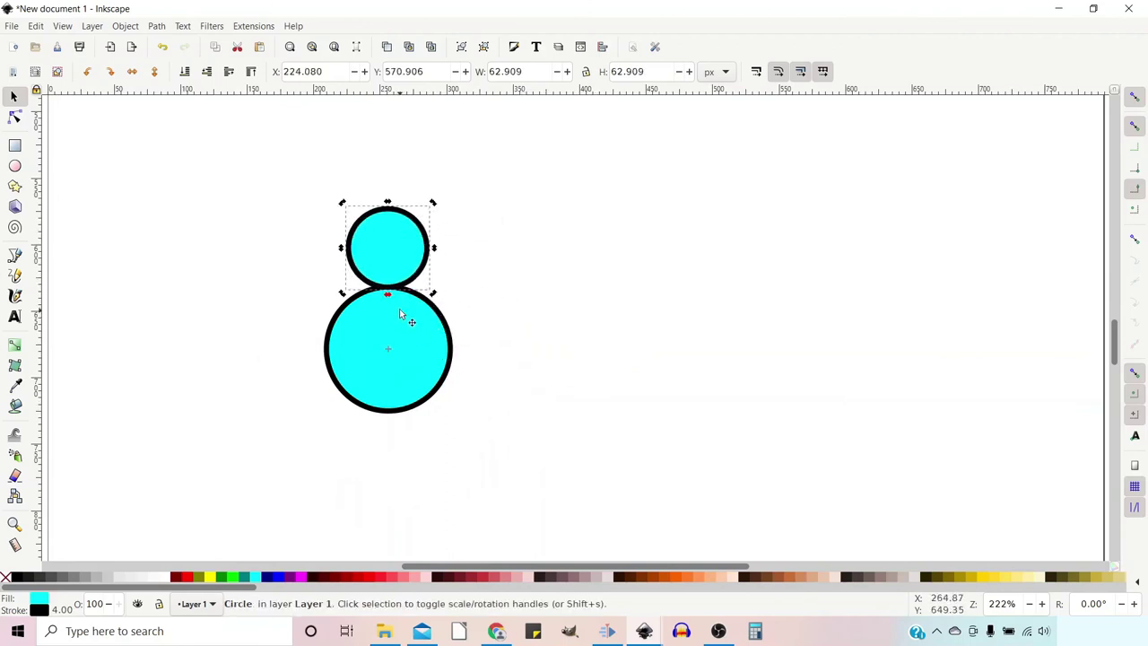